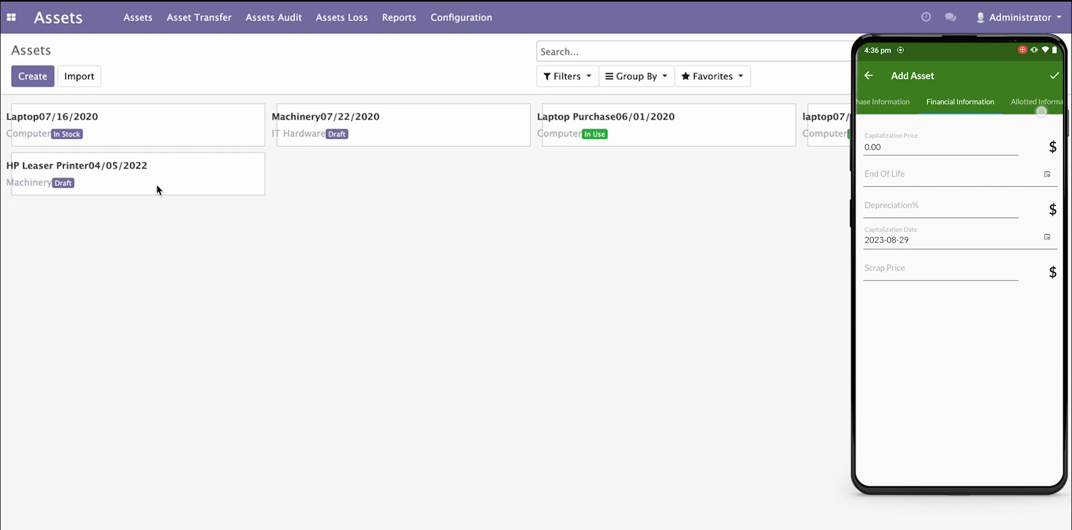
# Step: Open the Laptop asset ASSET/0001 and review its purchase, financial and transfer history tabs
pyautogui.click(148, 131)
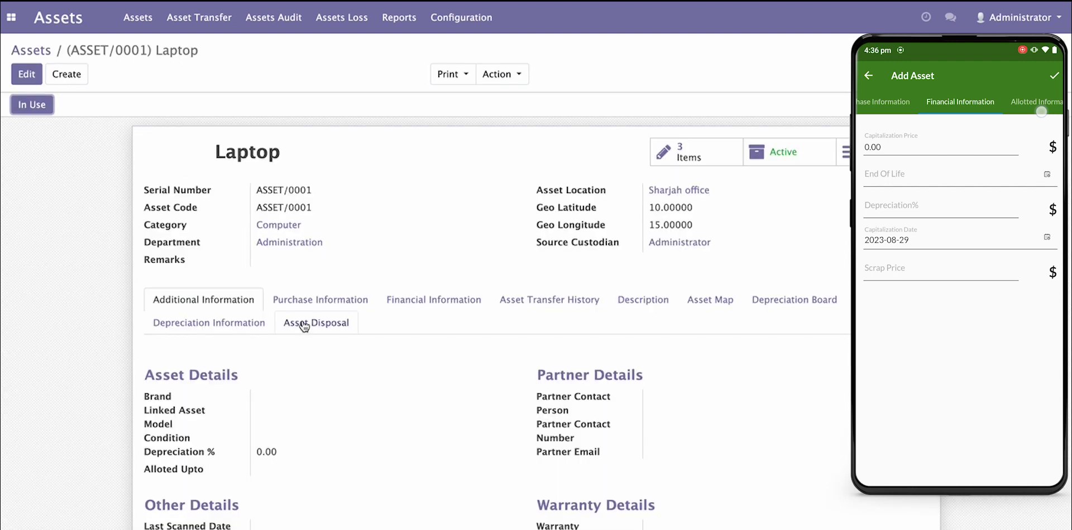
pyautogui.click(327, 302)
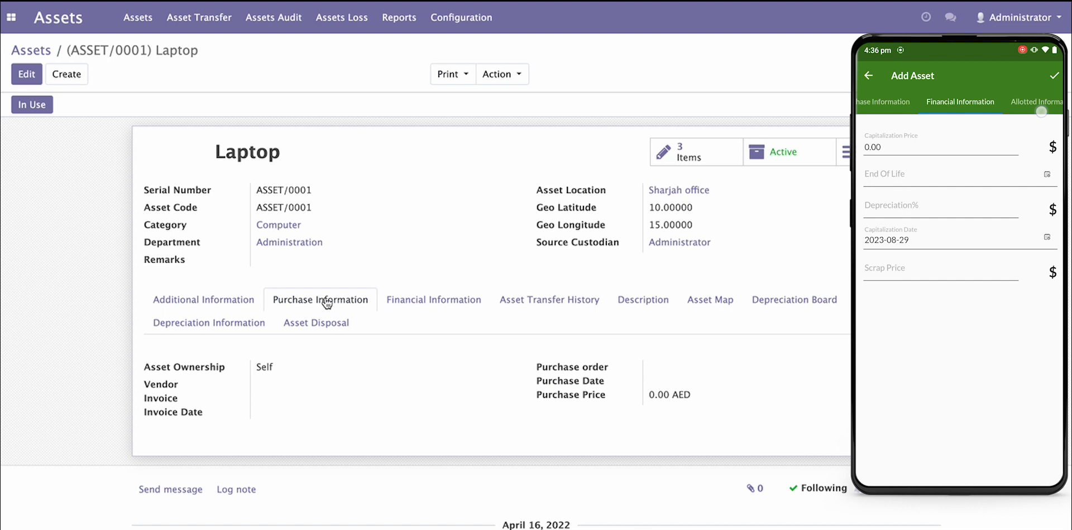
pyautogui.click(443, 308)
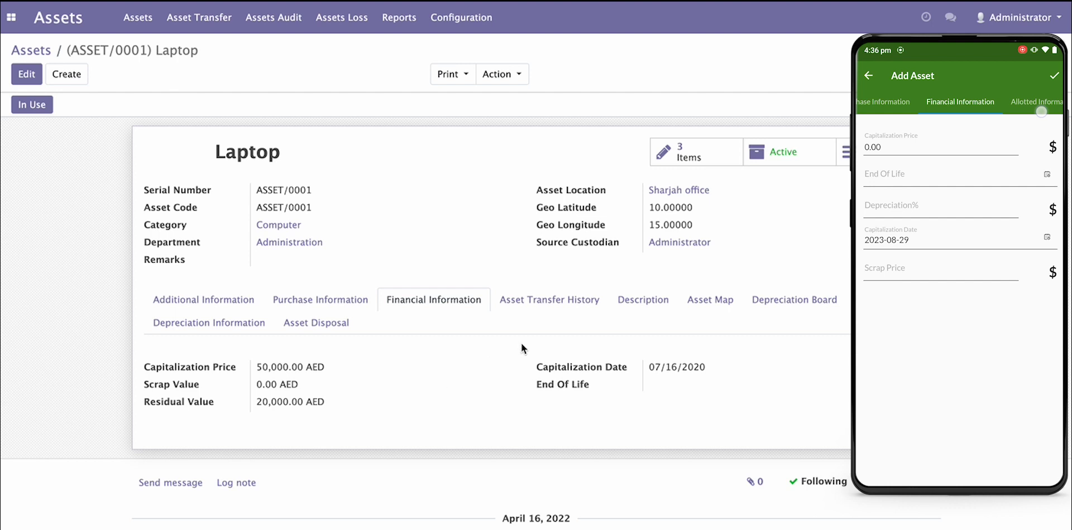
pyautogui.click(547, 308)
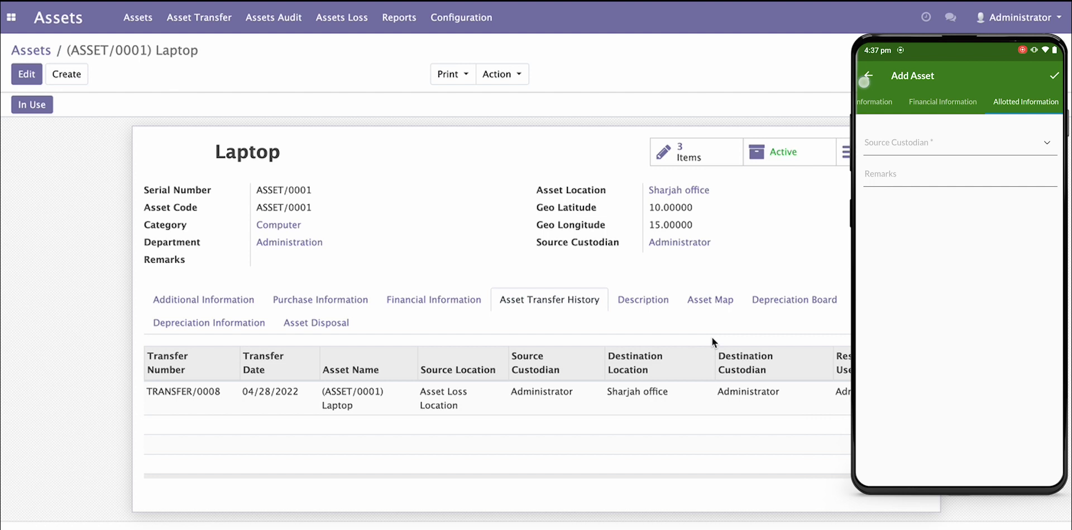
# Step: Review the Laptop's description, map location, depreciation board and its linear 5 × 12-month depreciation settings
pyautogui.click(642, 302)
pyautogui.click(719, 307)
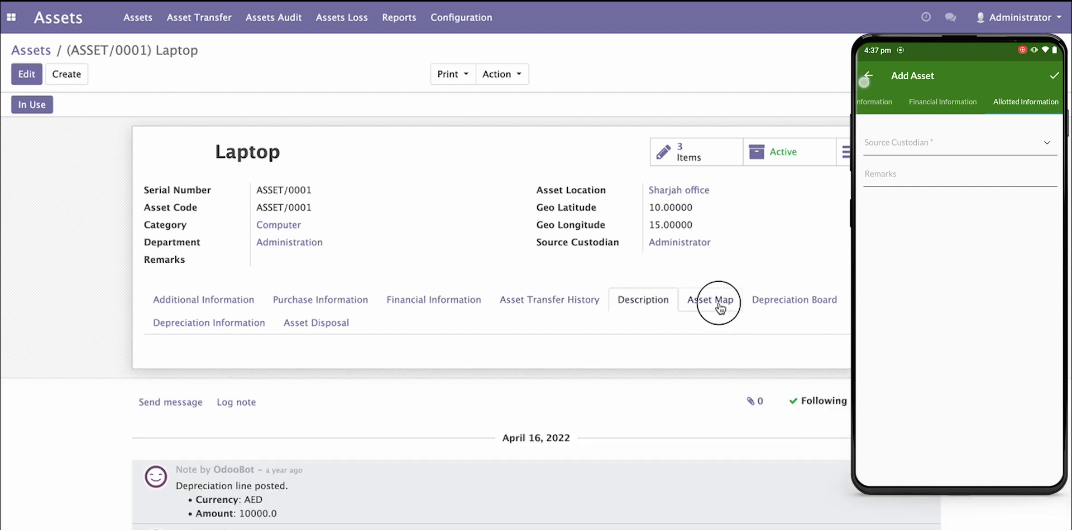
pyautogui.click(779, 307)
pyautogui.moveTo(535, 208); pyautogui.dragTo(613, 226)
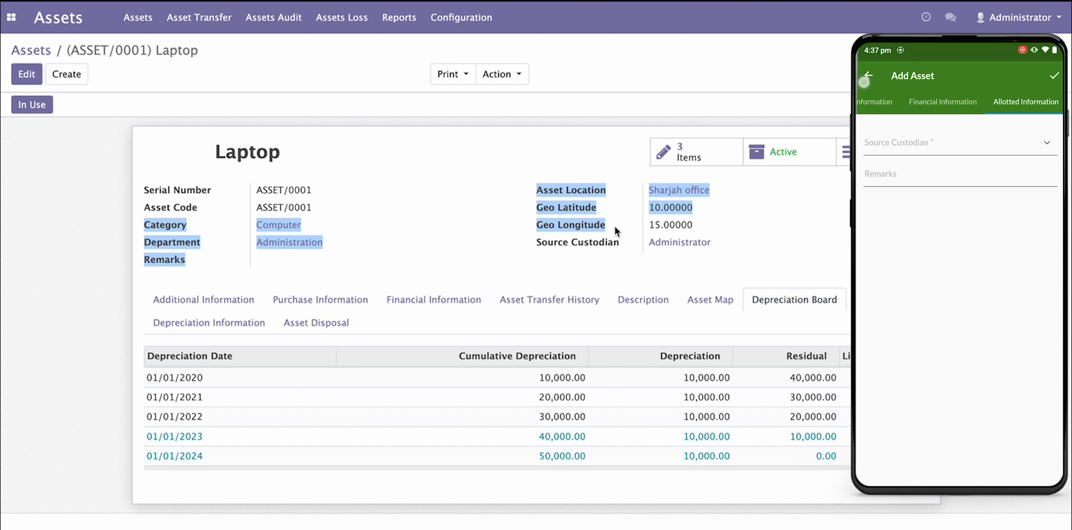
pyautogui.click(481, 222)
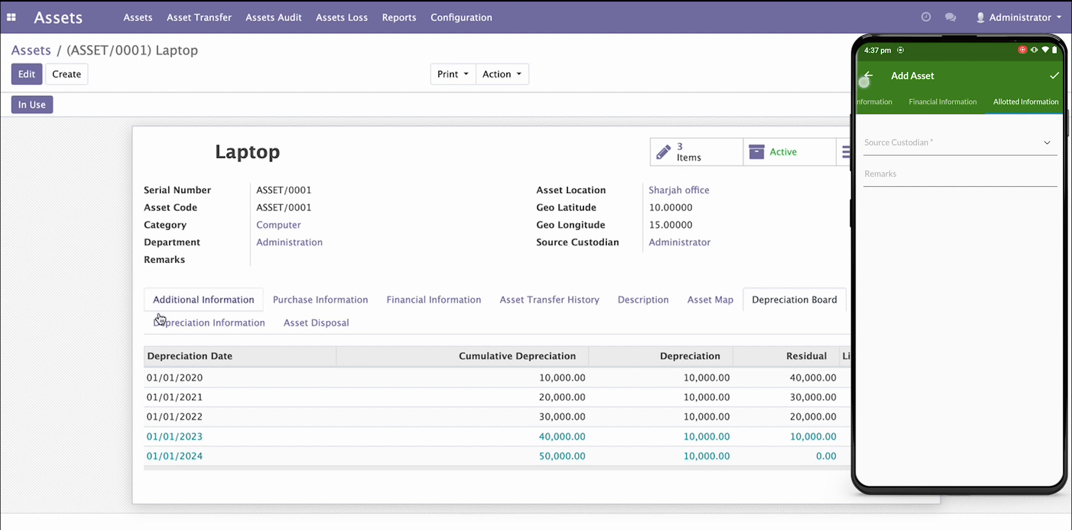
pyautogui.click(173, 327)
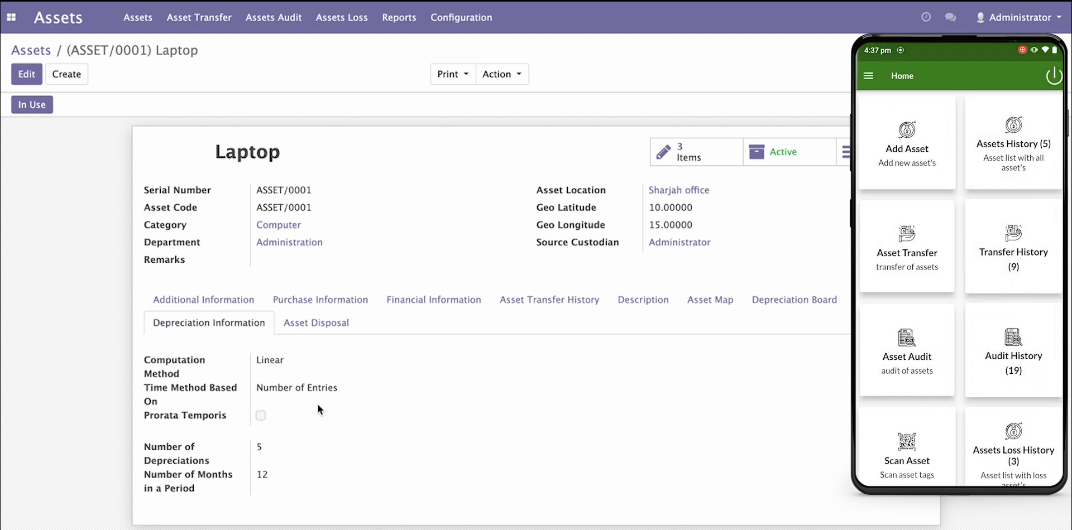
# Step: Confirm asset disposal is disabled for the Laptop and look in Downloads for the QR image
pyautogui.click(322, 329)
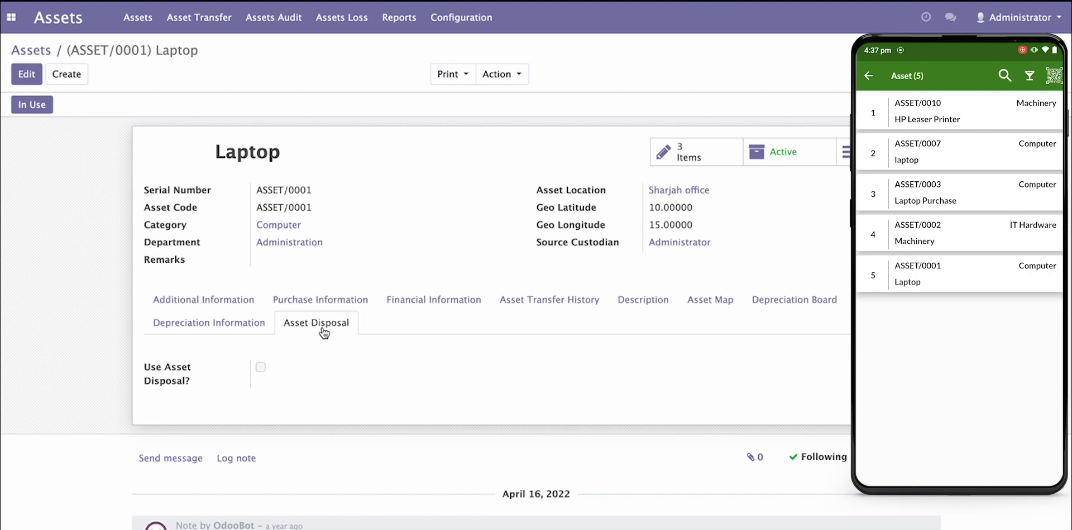
pyautogui.click(586, 528)
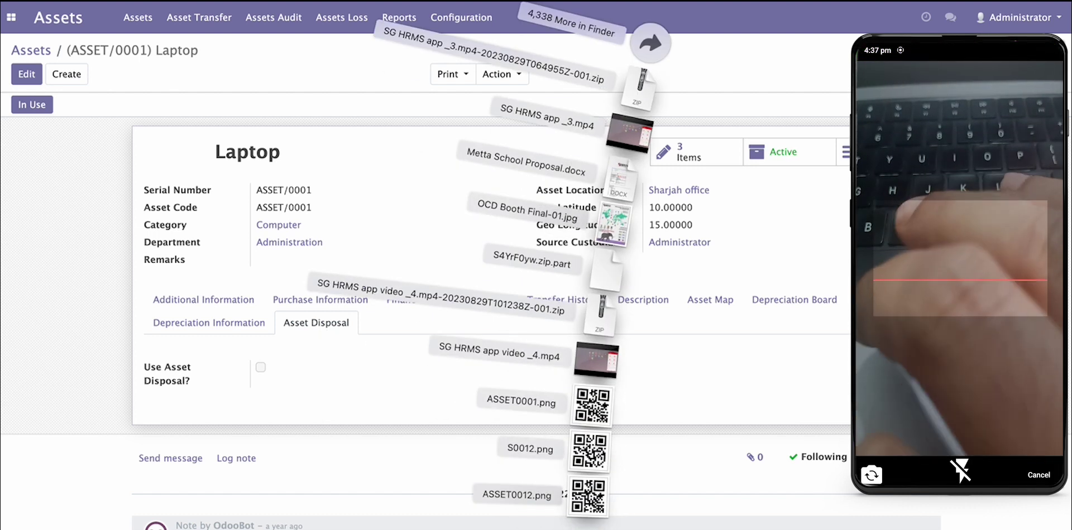
# Step: Open ASSET0001.png in Preview and show the whole QR code for the phone to scan
pyautogui.click(605, 404)
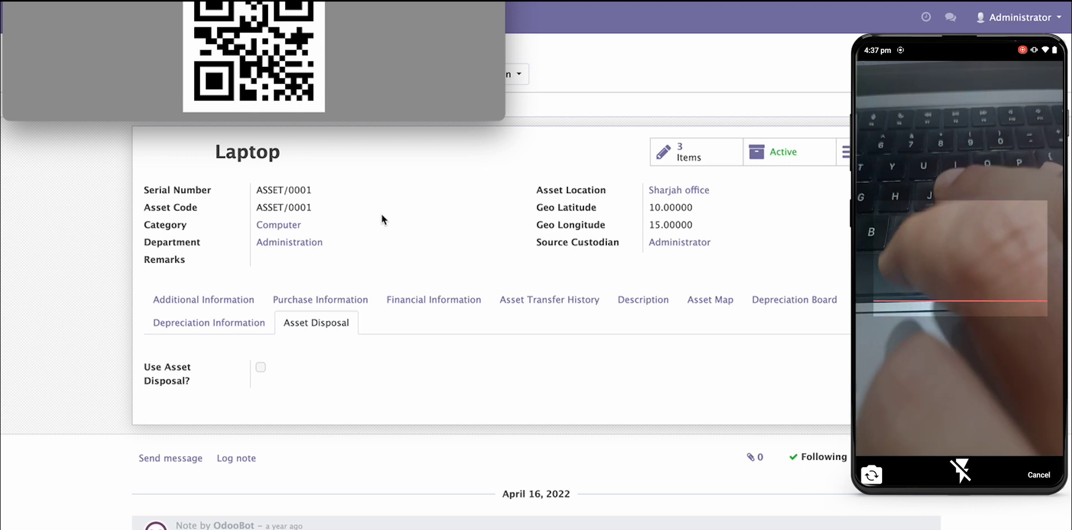
pyautogui.moveTo(219, 1); pyautogui.dragTo(263, 106)
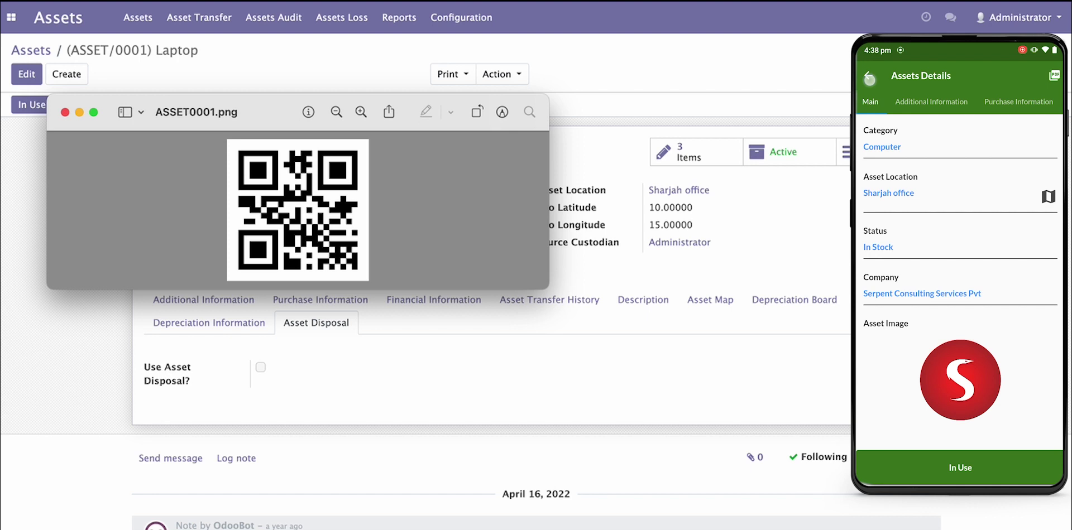
pyautogui.scroll(-5, 424, 391)
pyautogui.scroll(5, 424, 391)
# Step: Close the ASSET0001.png QR image to reveal the Laptop form again
pyautogui.click(65, 112)
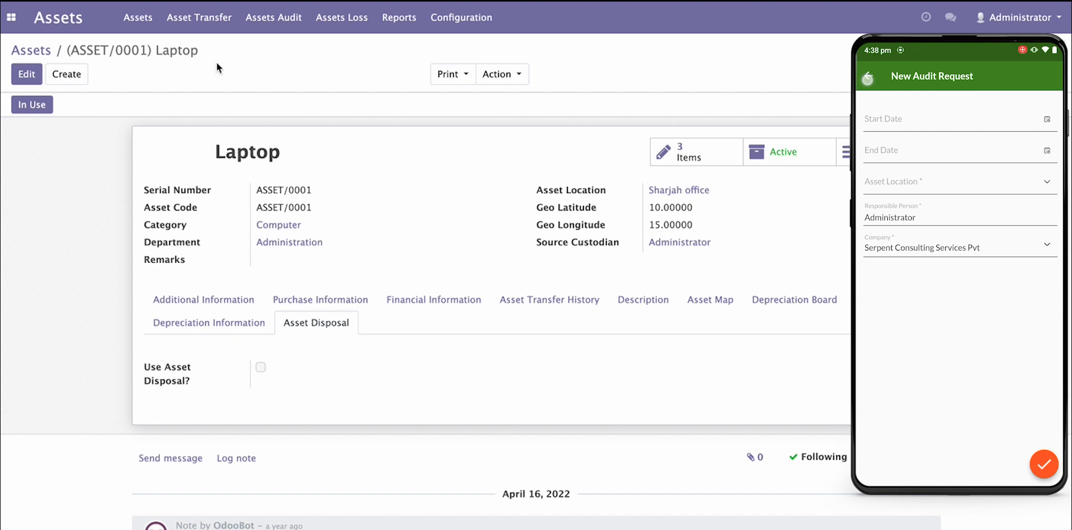
pyautogui.click(273, 19)
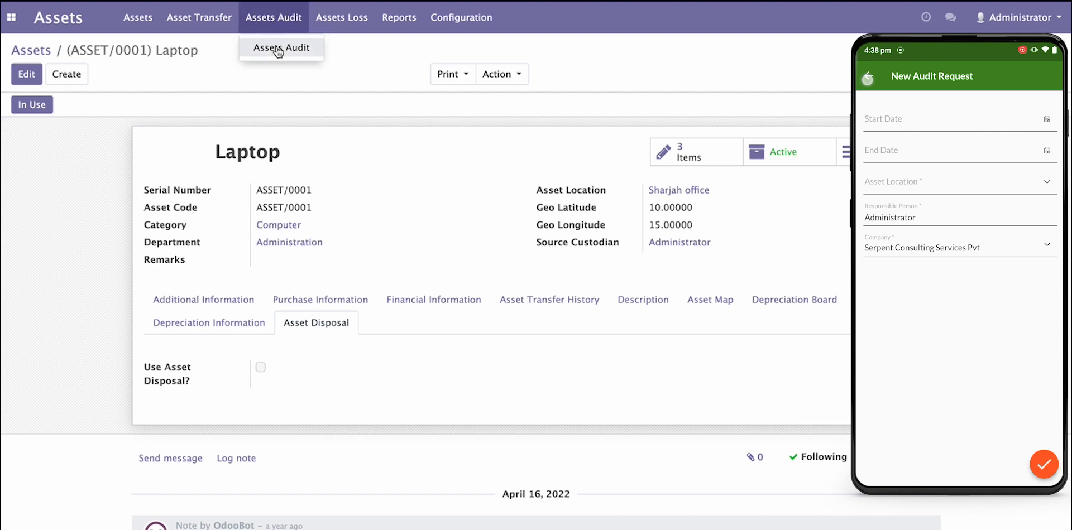
# Step: Open audit AUDIT/00007 for Sharjah office from the Assets Audit list
pyautogui.click(279, 50)
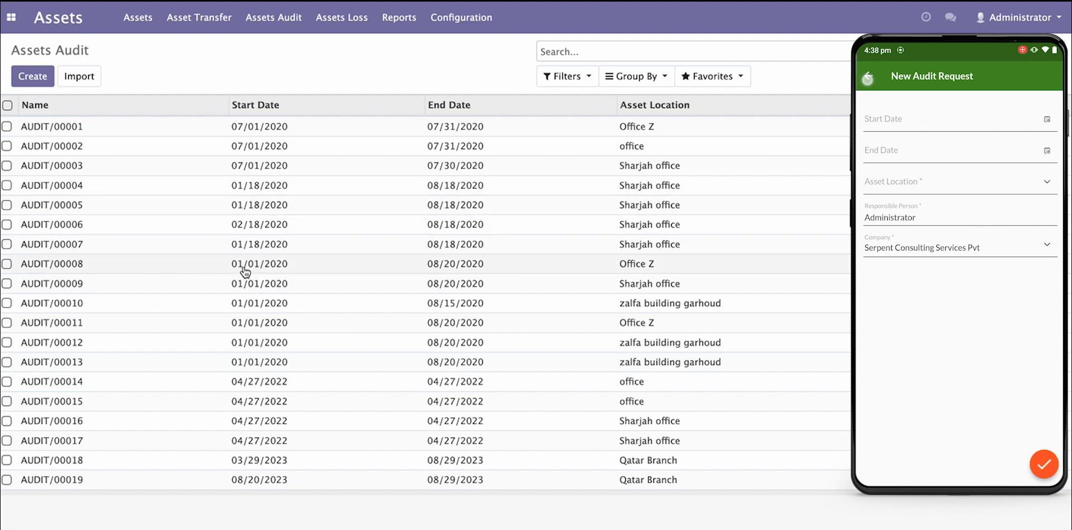
pyautogui.click(245, 272)
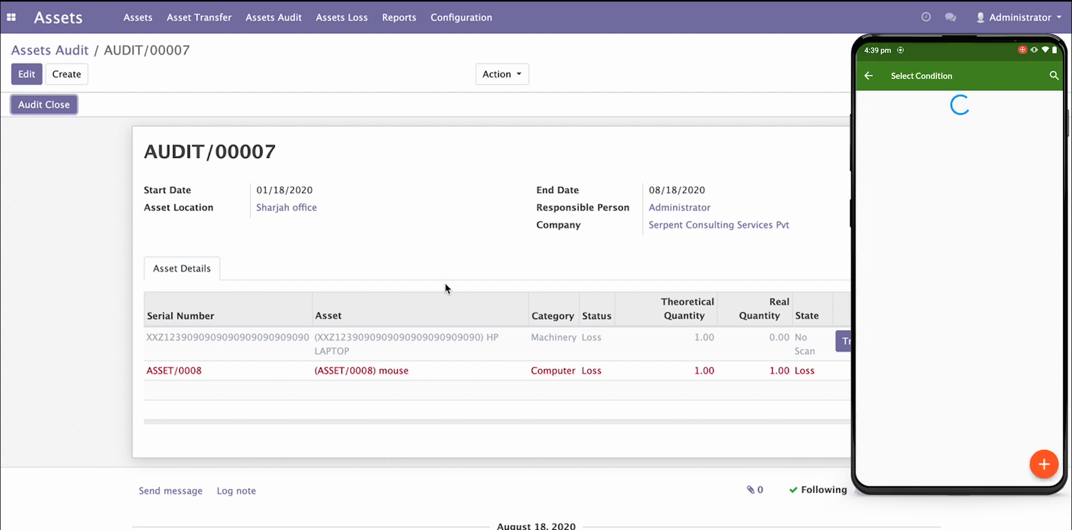
pyautogui.click(462, 21)
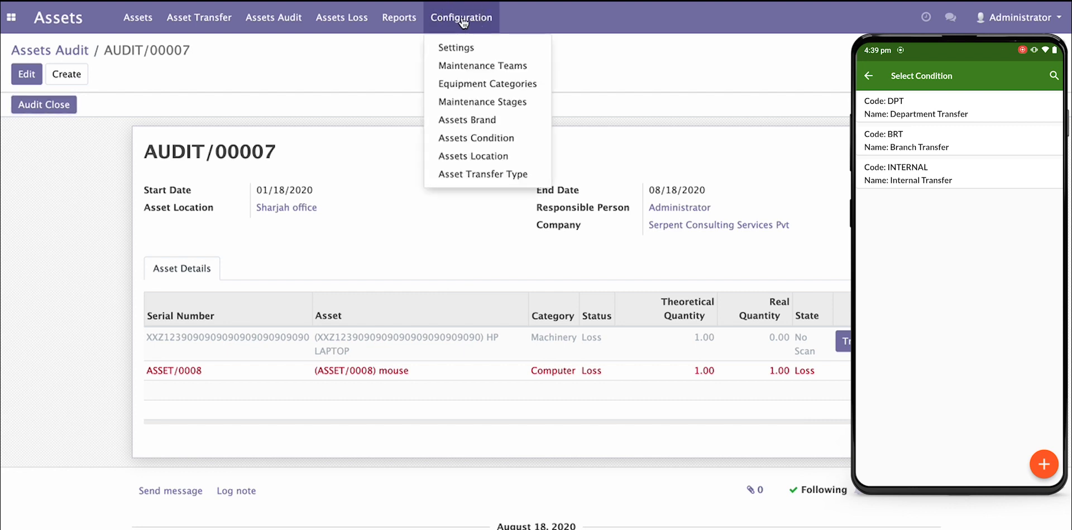
# Step: View the Internal, Branch and Department transfer types under Asset Transfer Type
pyautogui.click(469, 177)
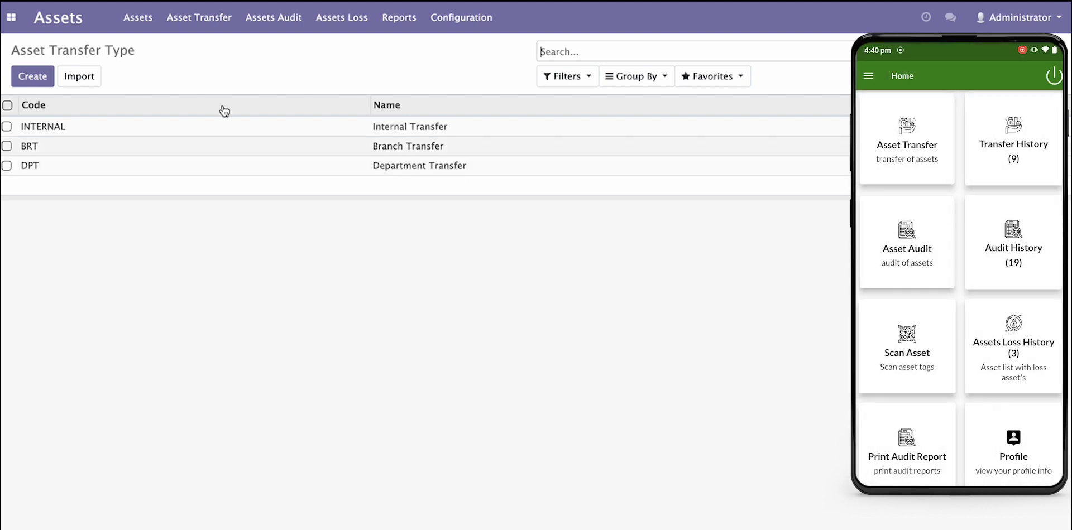
pyautogui.click(132, 23)
# Step: Reopen ASSET/0001 Laptop from the Assets list and show its Asset Transfer History
pyautogui.click(148, 52)
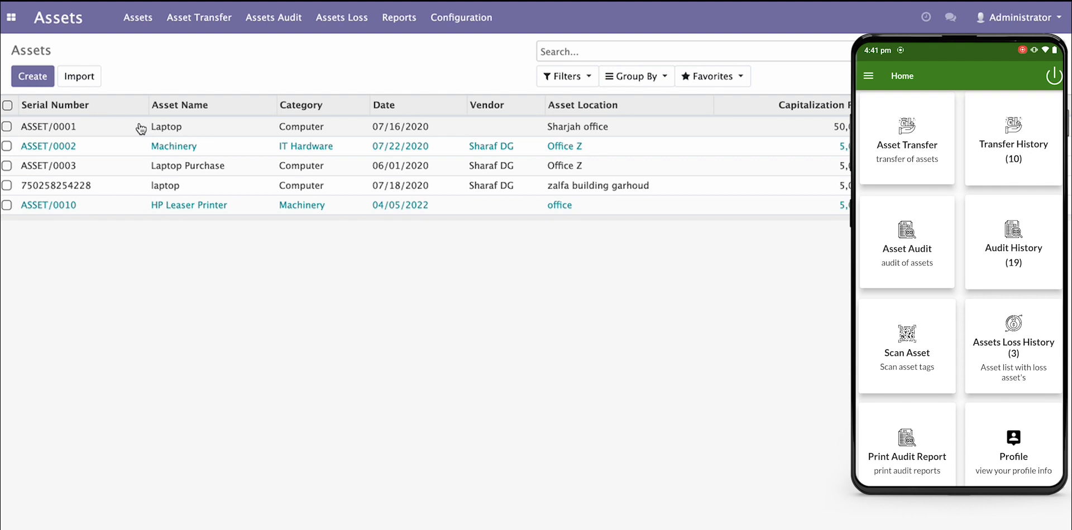
pyautogui.click(140, 130)
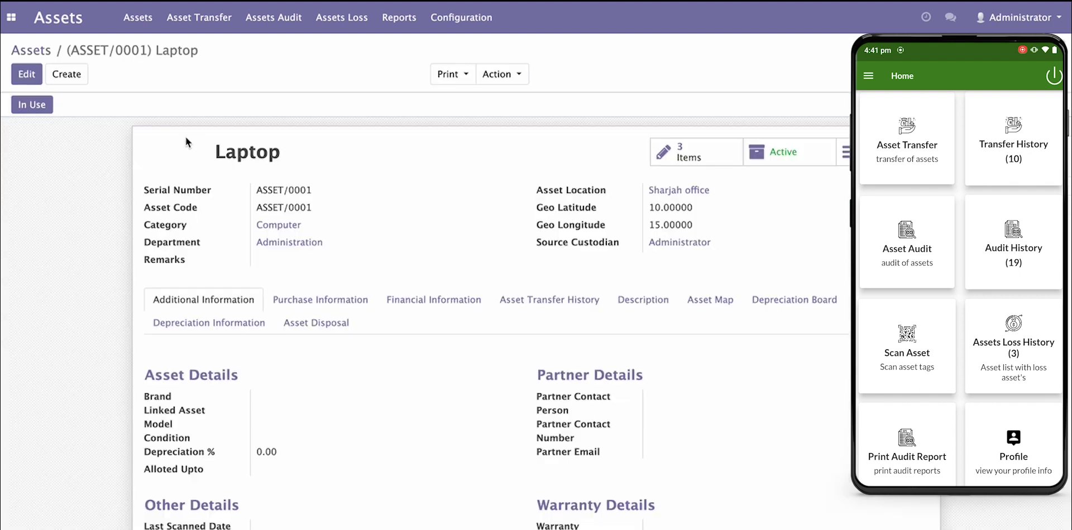
pyautogui.click(542, 303)
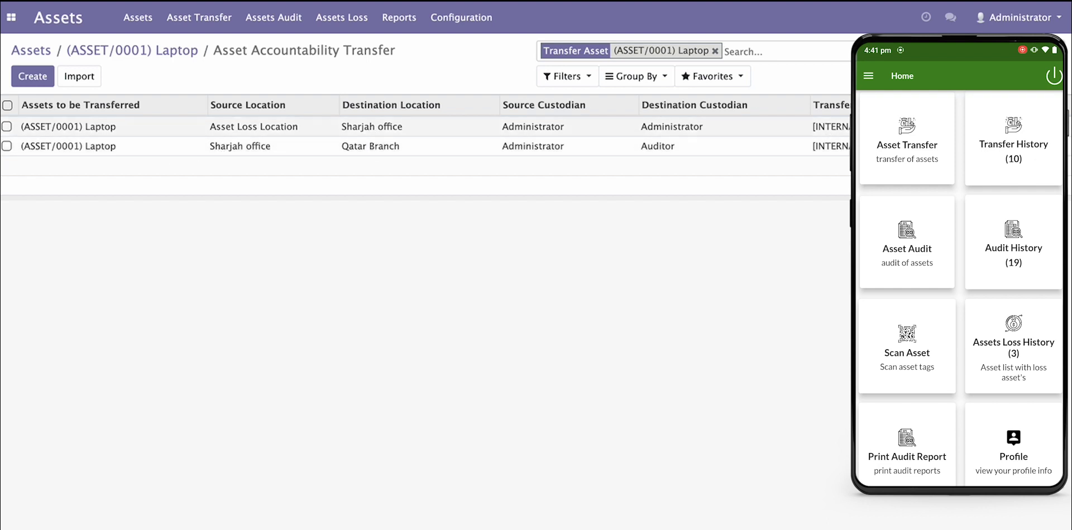
# Step: Open TRANSFER/0008, the Laptop's move from Asset Loss Location to Sharjah office
pyautogui.click(486, 120)
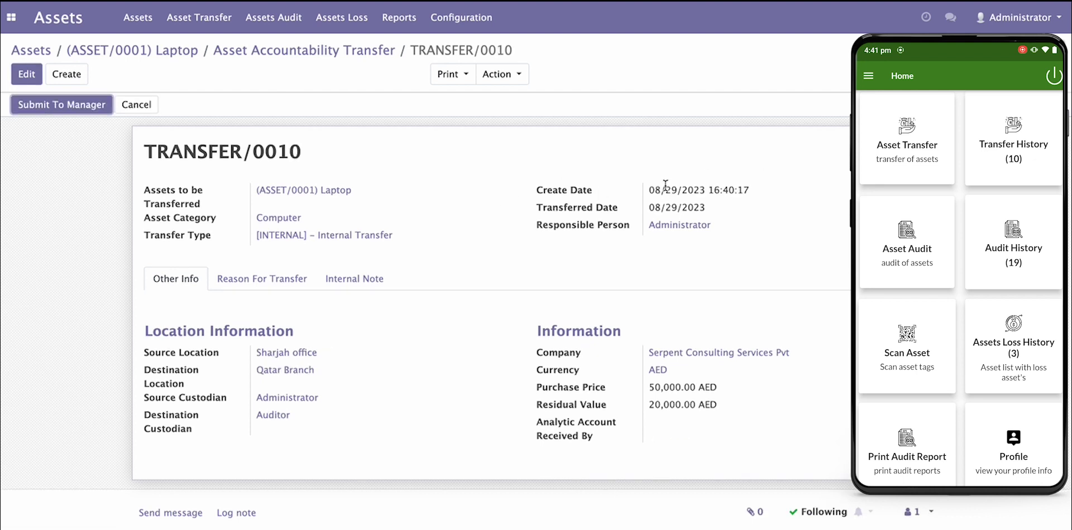
# Step: Open TRANSFER/0010 (Sharjah office to Qatar Branch), then submit, approve and mark it done
pyautogui.click(653, 188)
pyautogui.moveTo(653, 187); pyautogui.dragTo(755, 188)
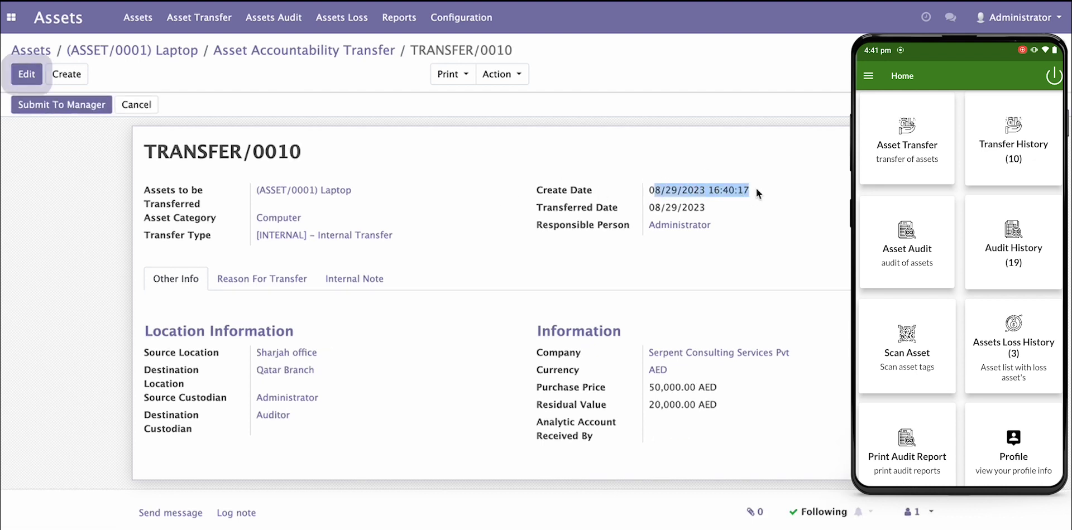
pyautogui.click(441, 173)
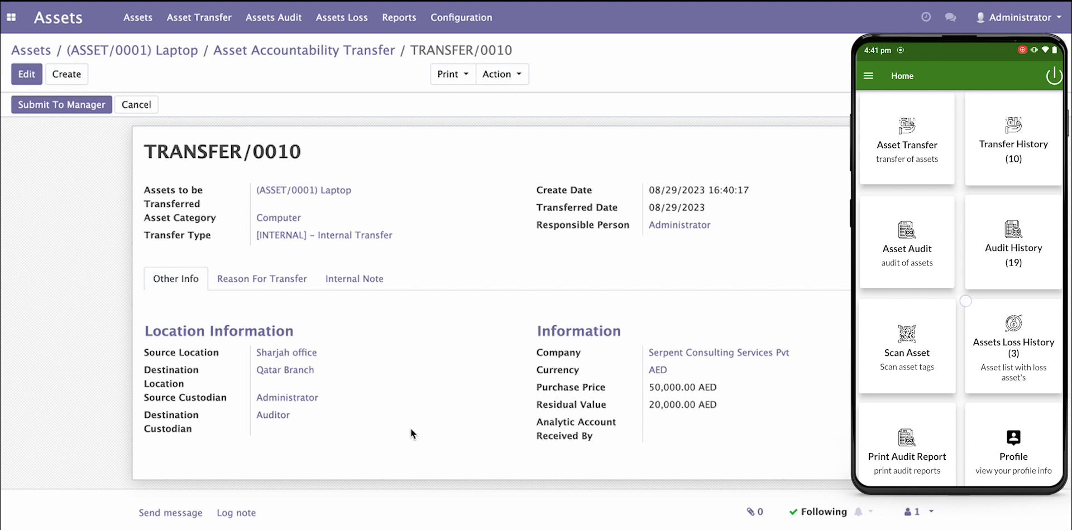
pyautogui.click(48, 107)
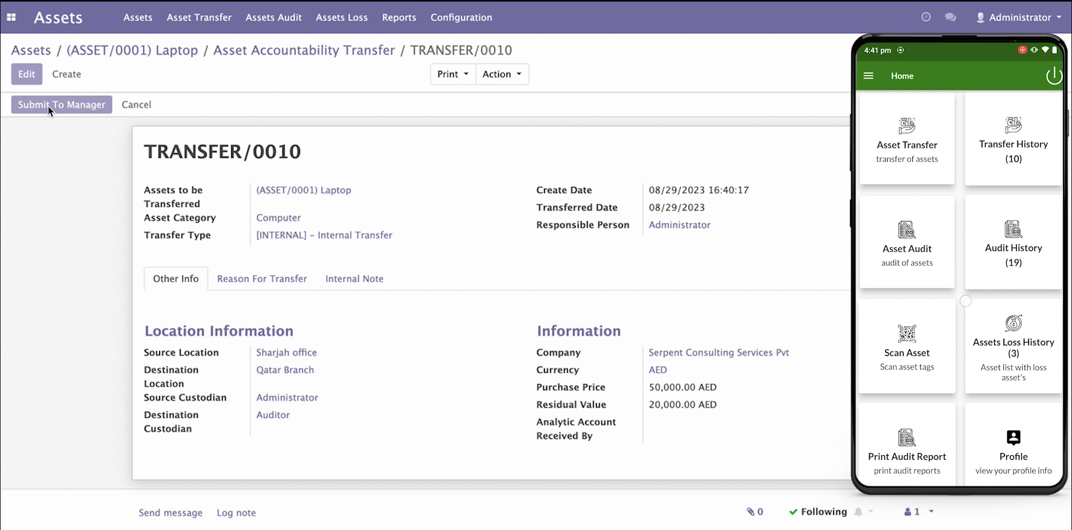
pyautogui.click(48, 106)
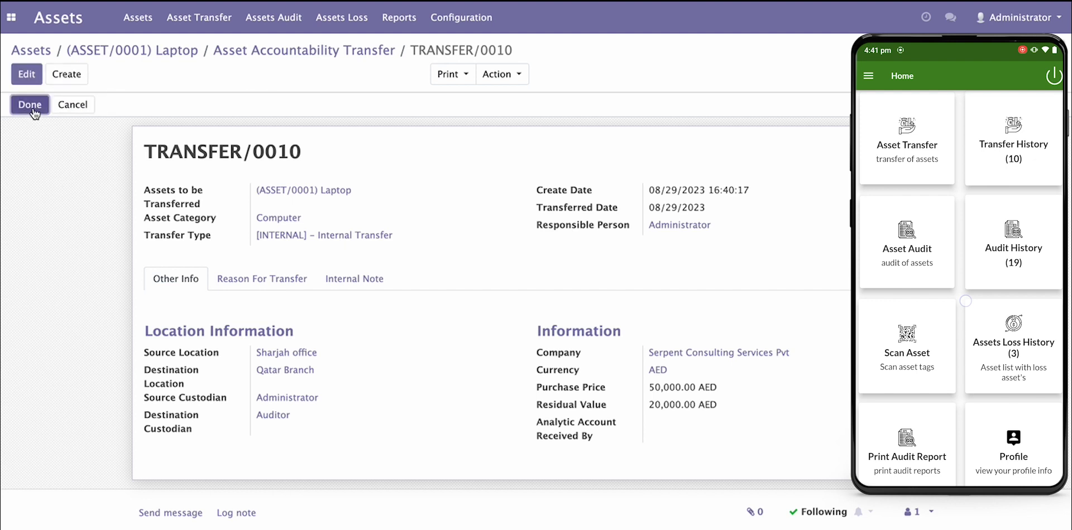
pyautogui.click(32, 109)
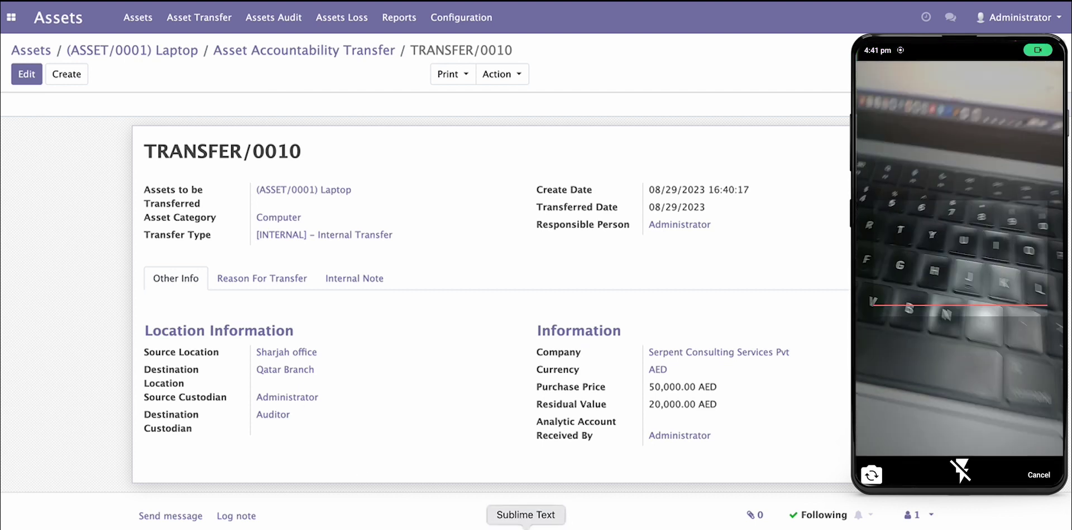
# Step: Display the ASSET0001.png QR code from Downloads in Preview for the phone to scan, then close it
pyautogui.click(583, 528)
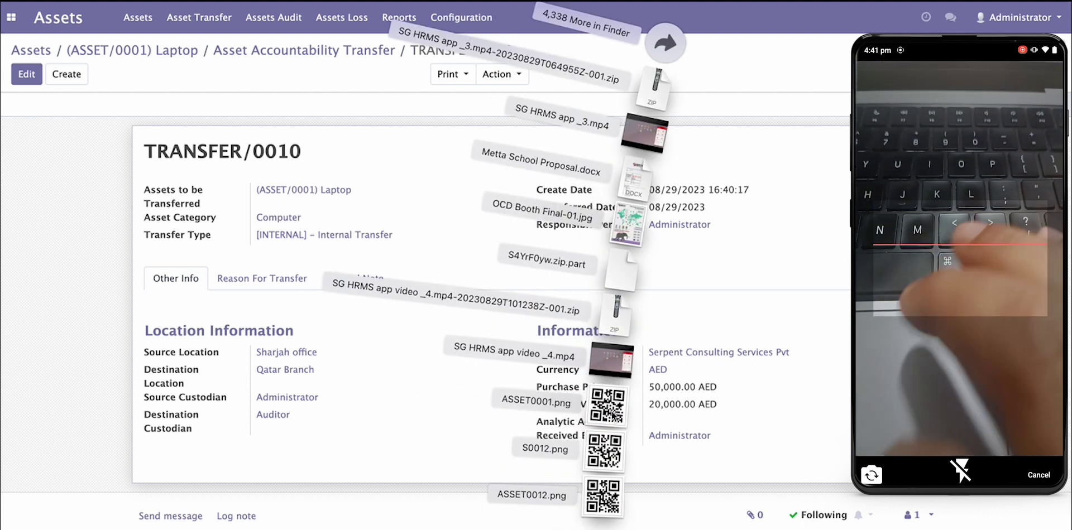
pyautogui.click(612, 407)
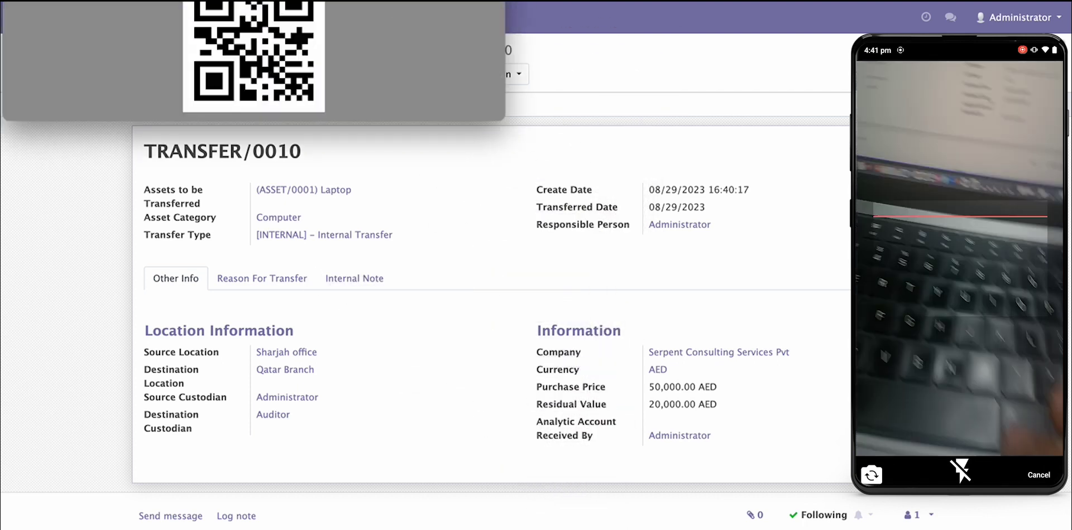
pyautogui.moveTo(229, 0); pyautogui.dragTo(282, 89)
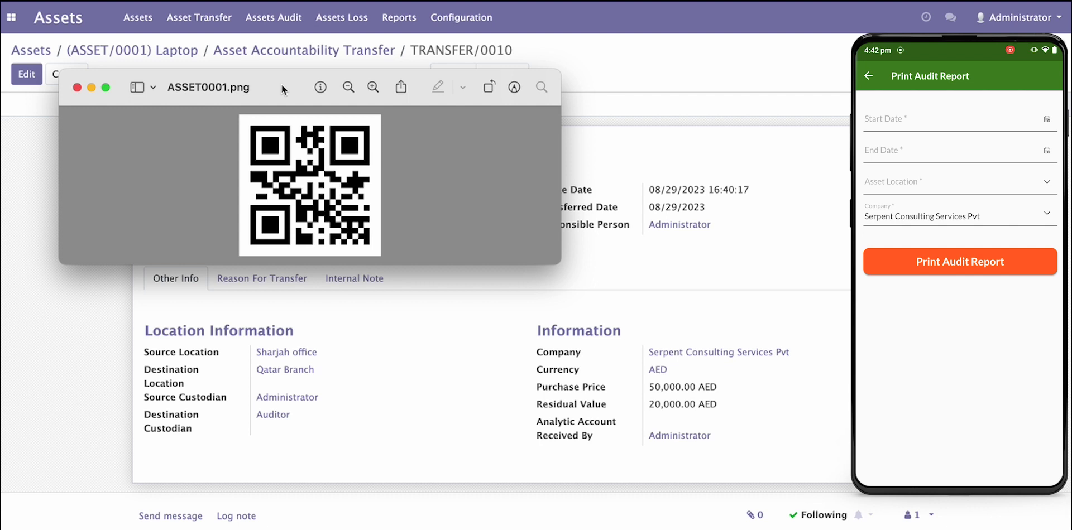
pyautogui.click(77, 87)
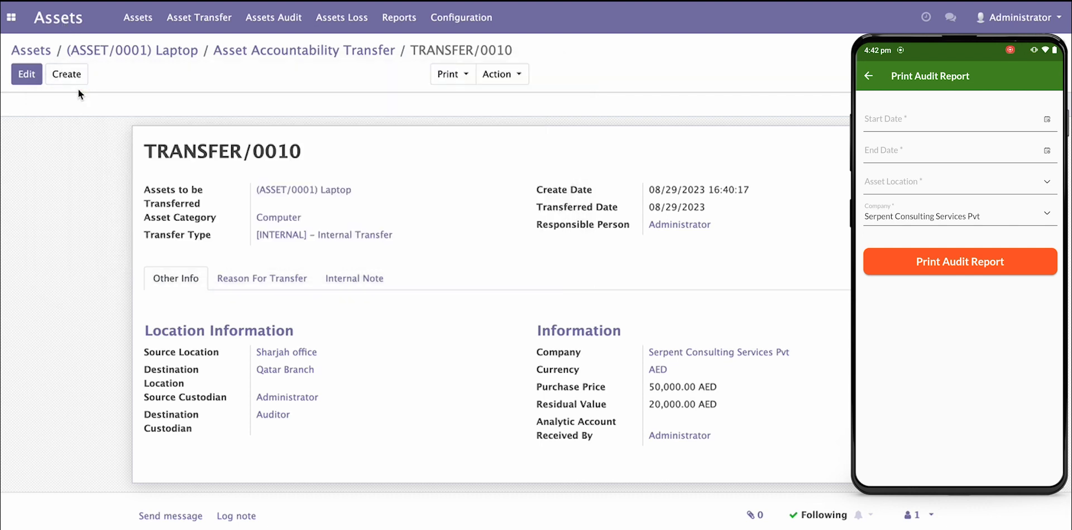
# Step: Browse asset audits from AUDIT/00011 back to AUDIT/00009 and check its available actions
pyautogui.click(266, 24)
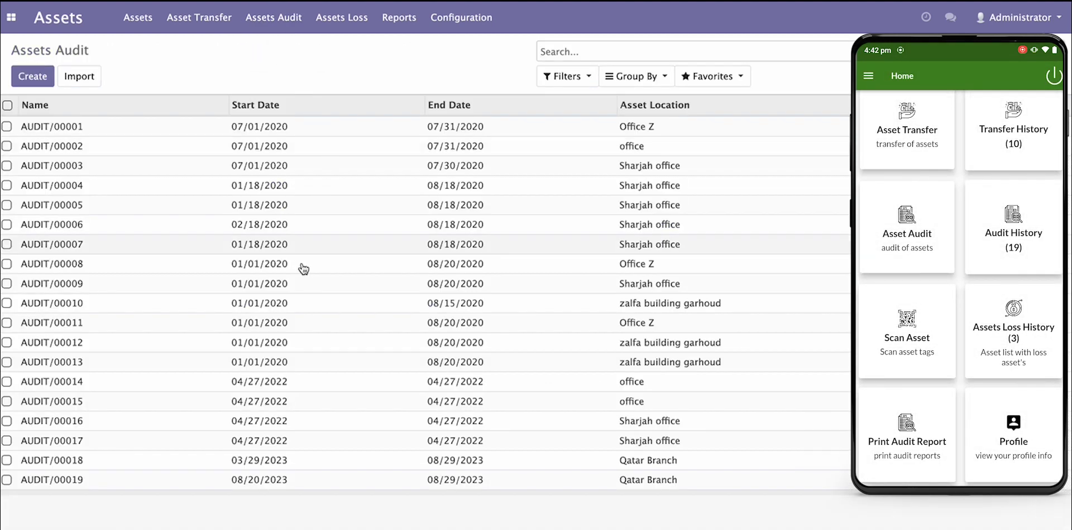
pyautogui.click(315, 322)
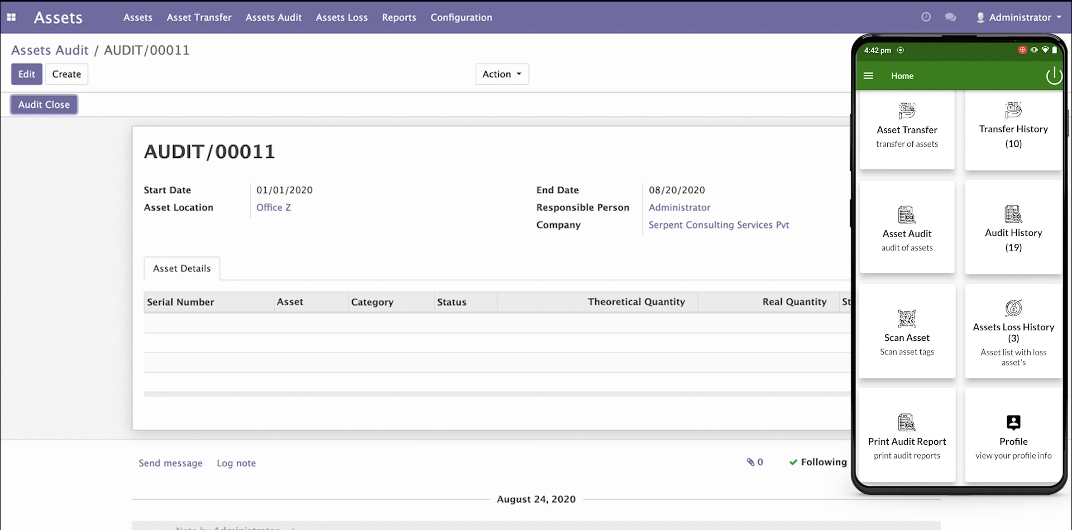
pyautogui.hotkey('alt', 'n')
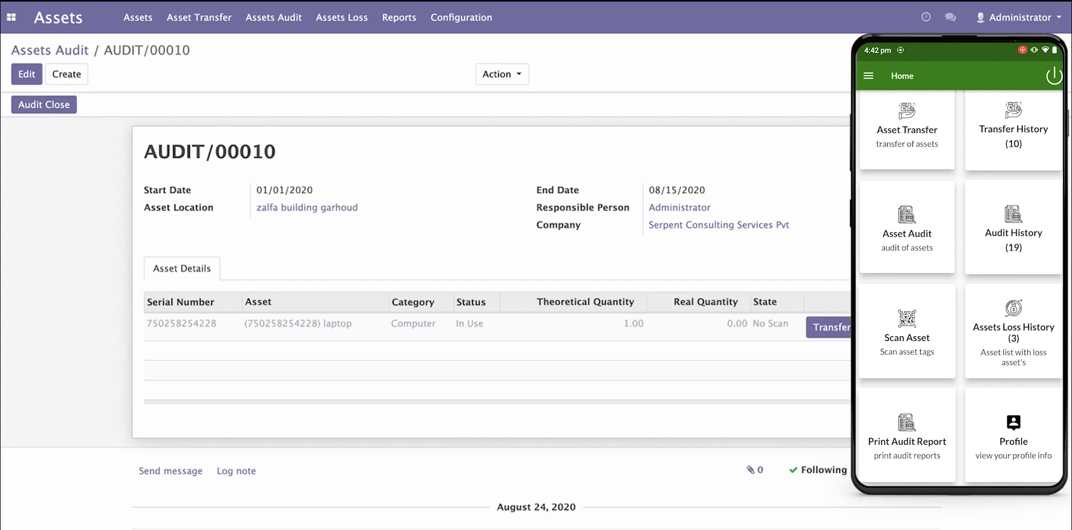
pyautogui.hotkey('alt', 'n')
pyautogui.click(524, 74)
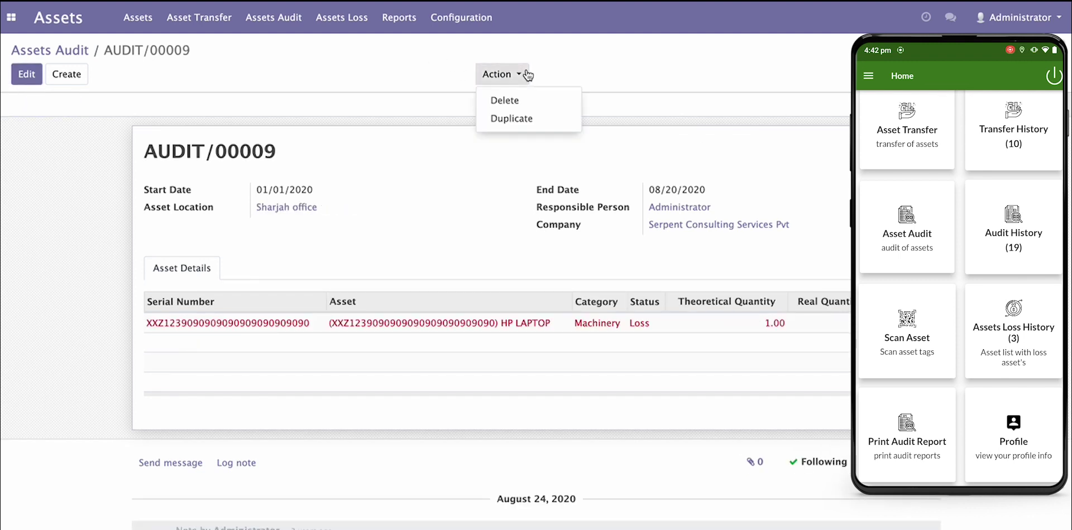
pyautogui.click(418, 167)
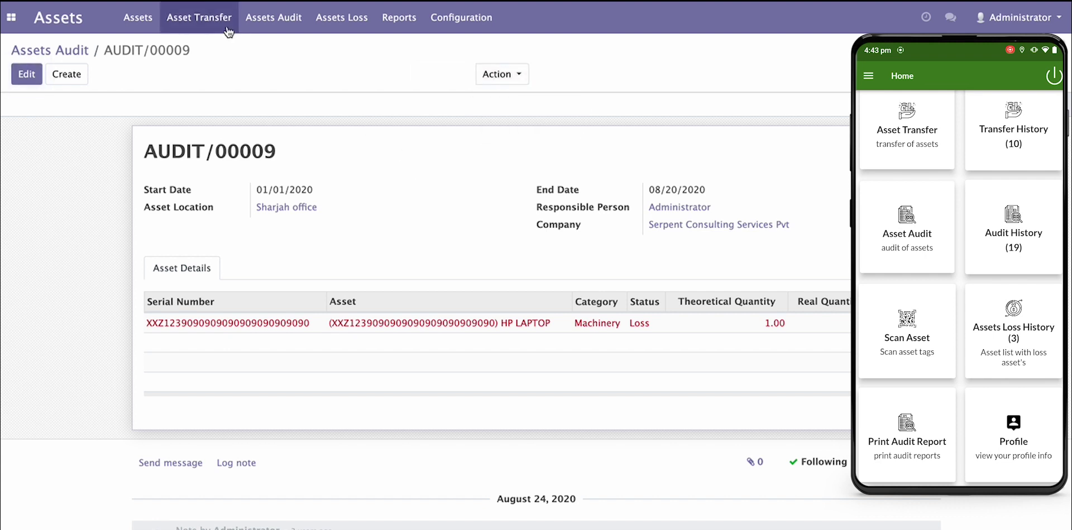
pyautogui.click(199, 17)
# Step: Review the HP LAPTOP transfer TRANSFER/0001, then display the list of all assets
pyautogui.click(214, 54)
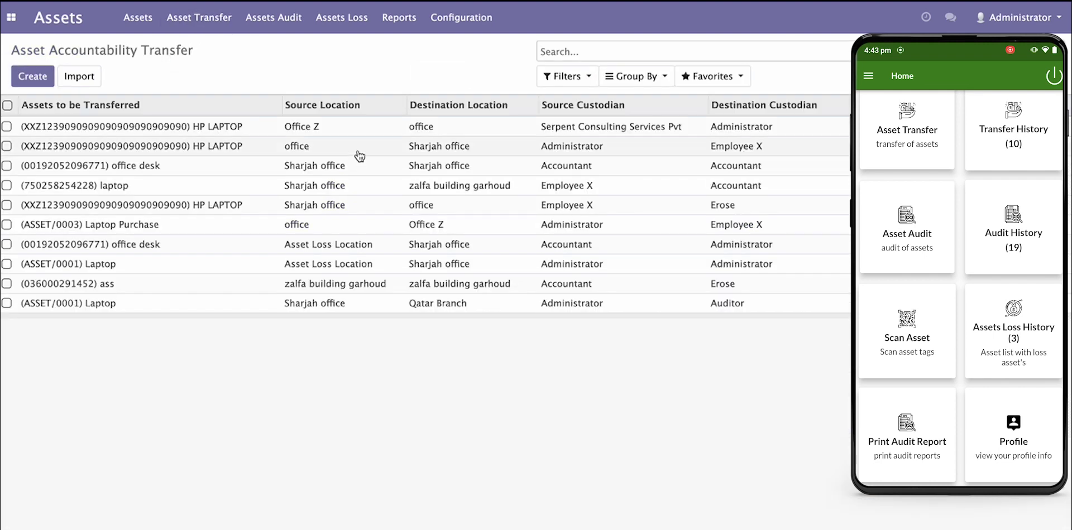
pyautogui.click(329, 124)
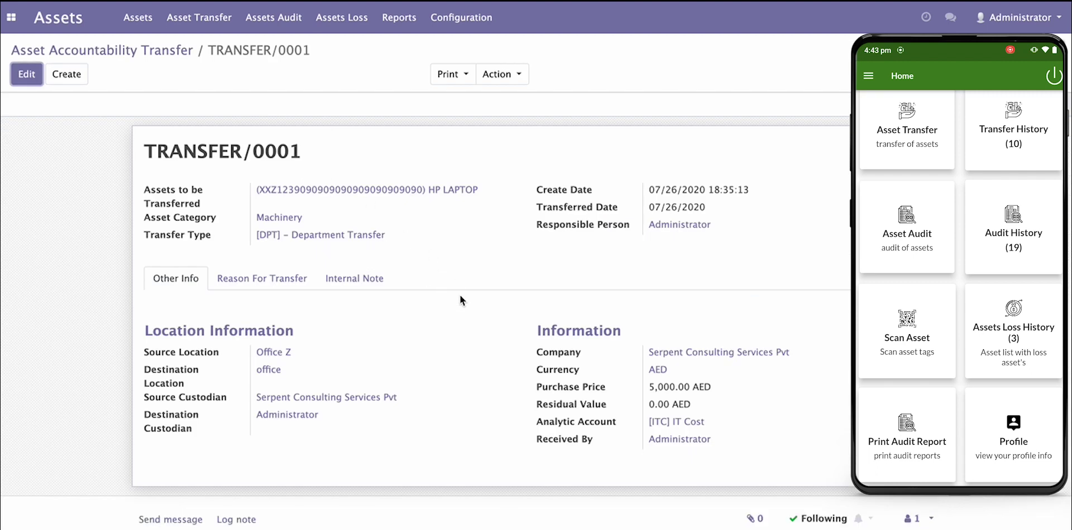
pyautogui.scroll(-5, 458, 297)
pyautogui.scroll(5, 459, 297)
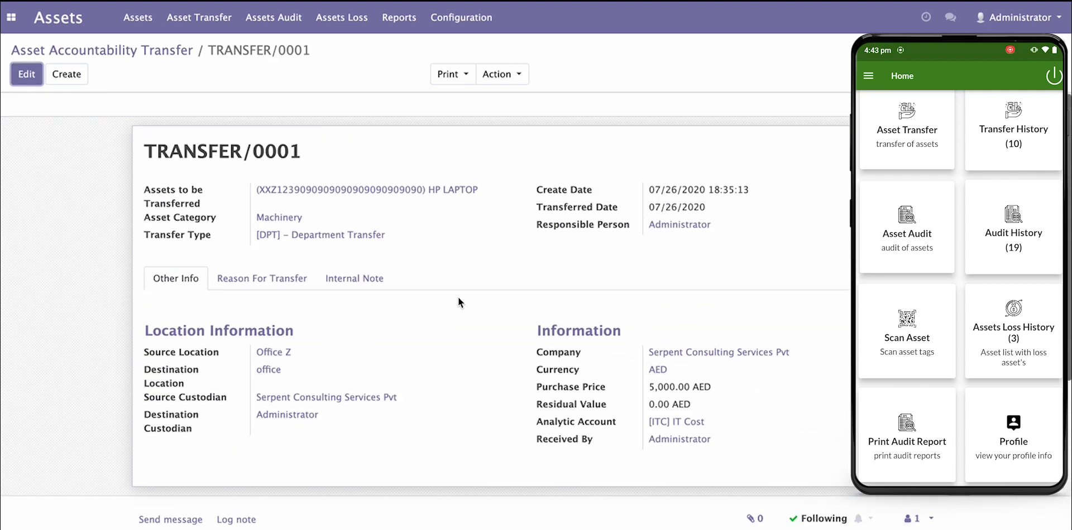
pyautogui.click(149, 12)
pyautogui.click(145, 47)
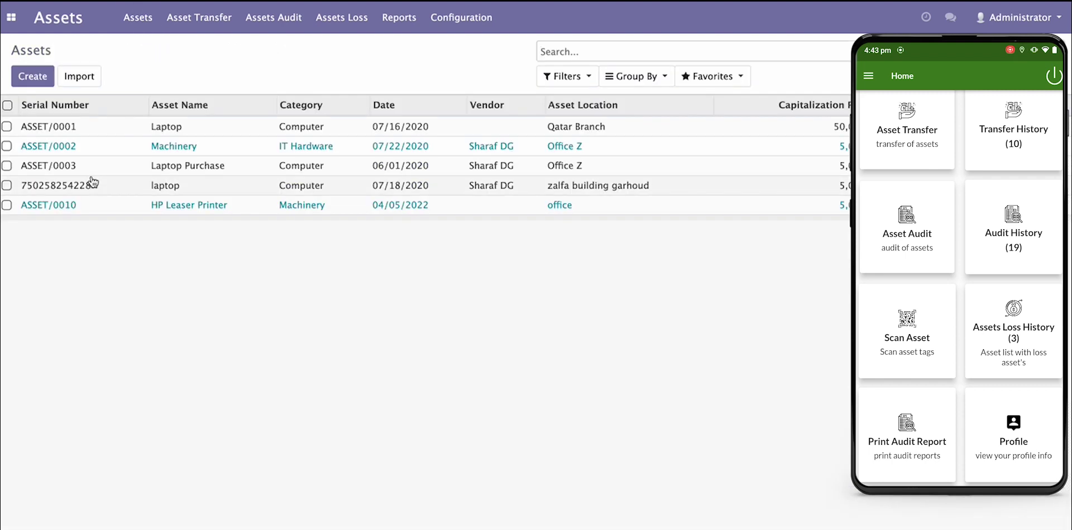